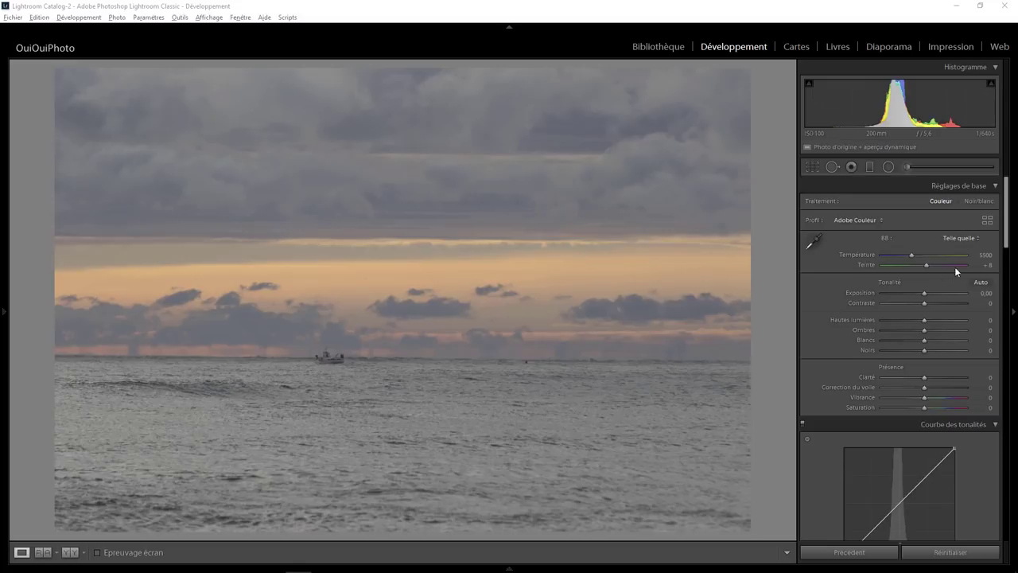
Step: Open the Explorateur de profils from the Profil menu in Réglages de base
{"action": "left_click_drag", "start_coordinate": [1007, 231], "coordinate": [1014, 377]}
{"action": "scroll", "coordinate": [958, 438], "scroll_direction": "down", "scroll_amount": 10}
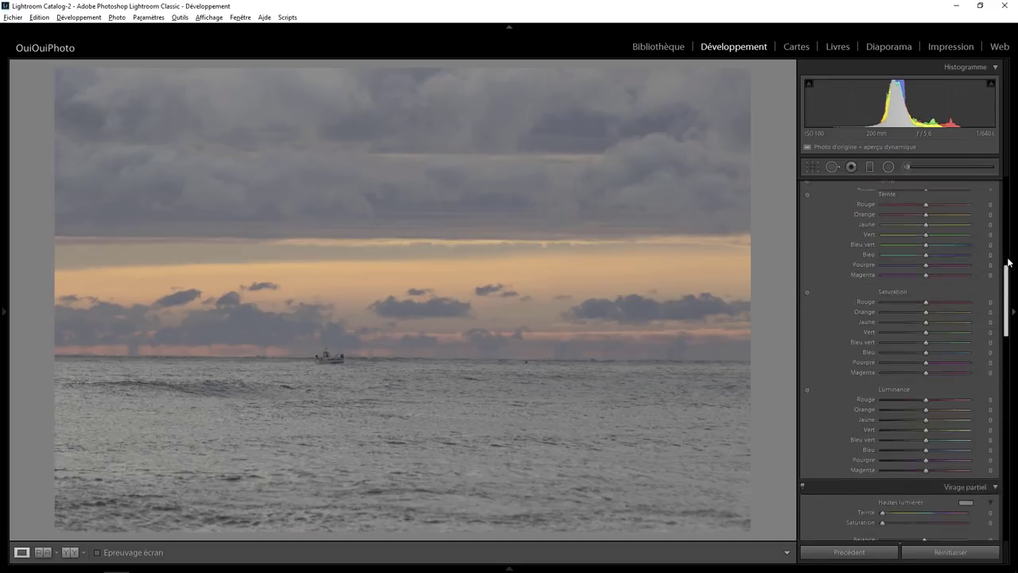
{"action": "left_click_drag", "start_coordinate": [1008, 487], "coordinate": [1007, 199]}
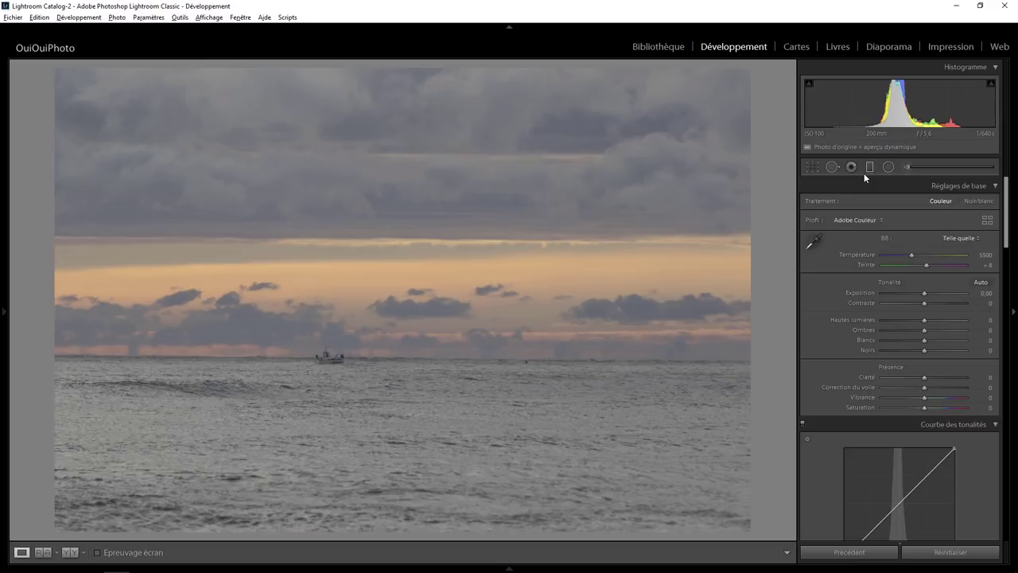
{"action": "left_click", "coordinate": [853, 221]}
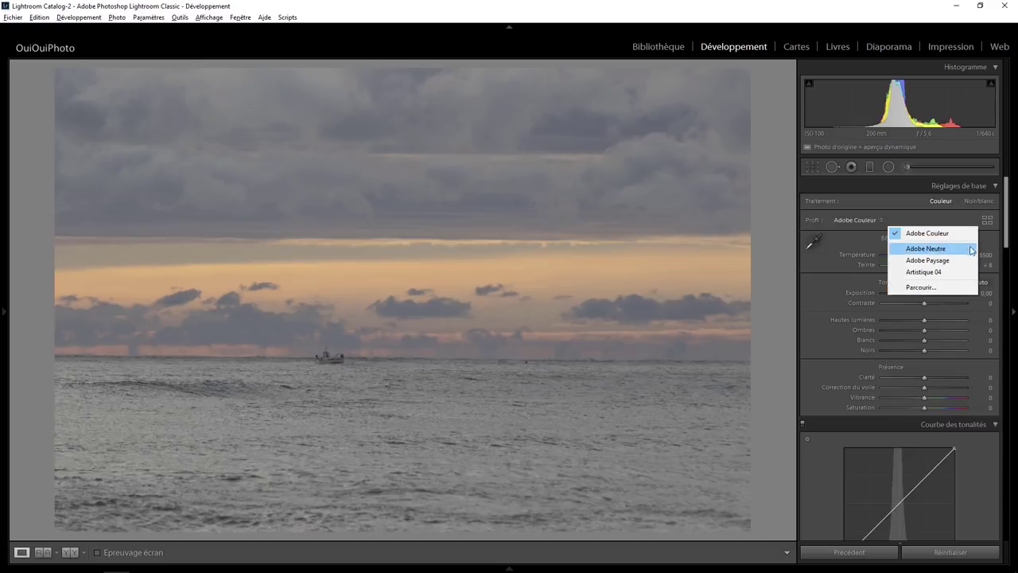
{"action": "left_click", "coordinate": [990, 223]}
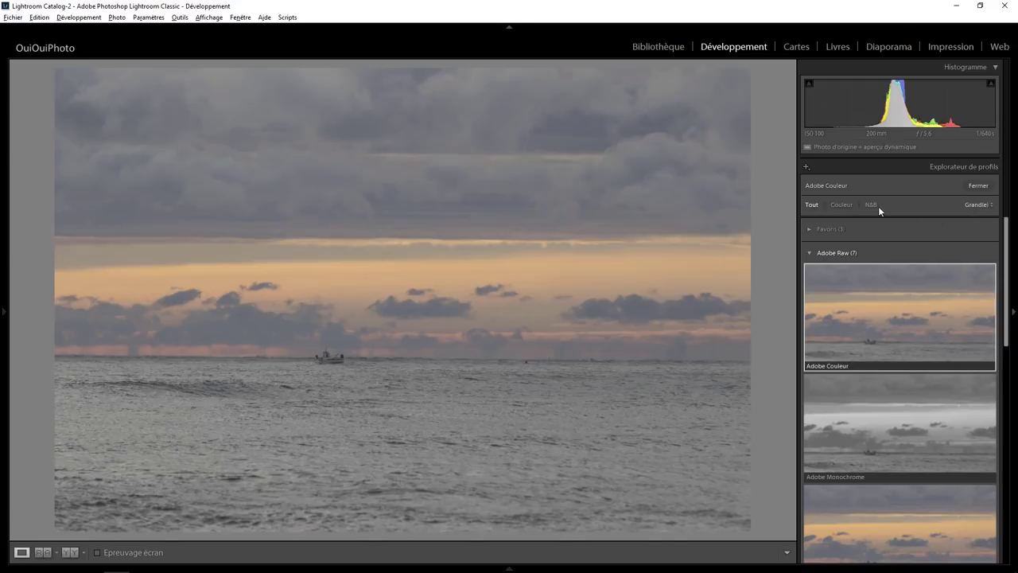
Step: Toggle the Adobe Raw group and switch the profile browser to Liste view
{"action": "left_click", "coordinate": [810, 253]}
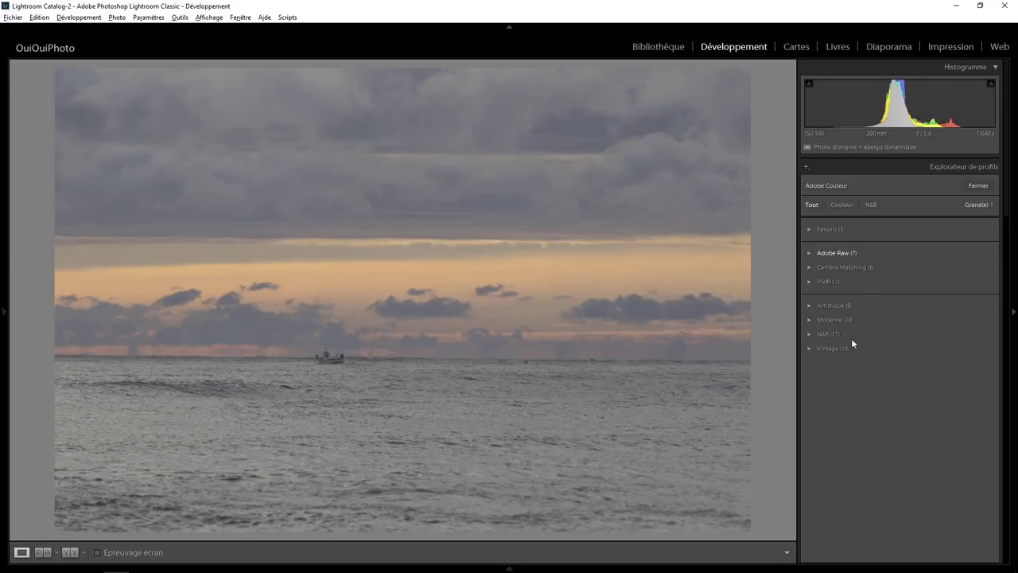
{"action": "left_click", "coordinate": [810, 252]}
{"action": "left_click", "coordinate": [810, 253]}
{"action": "left_click", "coordinate": [968, 205]}
{"action": "left_click", "coordinate": [946, 240]}
Step: Expand Adobe Raw in list view, then switch back to Grand(e) thumbnails
{"action": "left_click", "coordinate": [984, 204]}
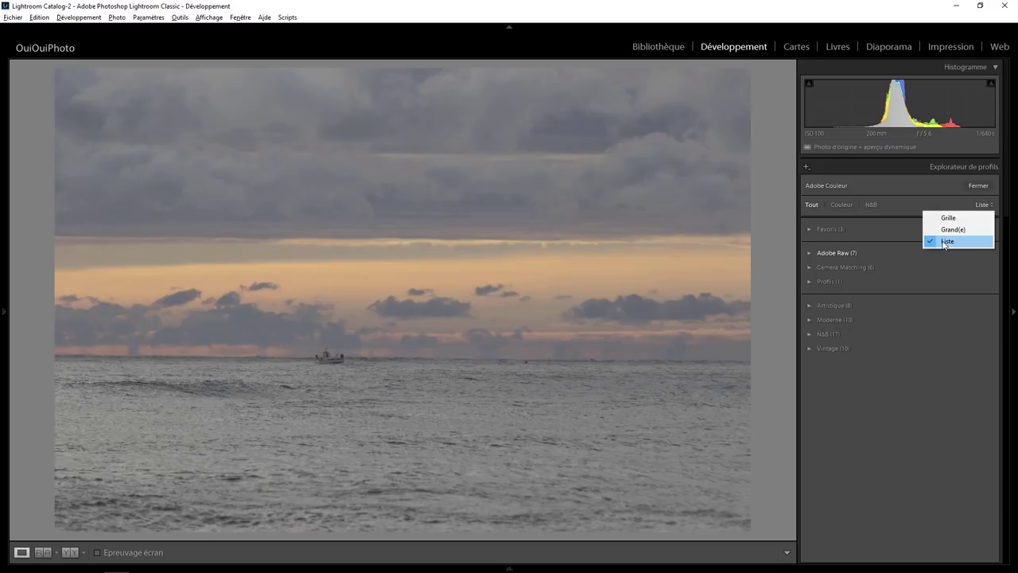
{"action": "left_click", "coordinate": [810, 252]}
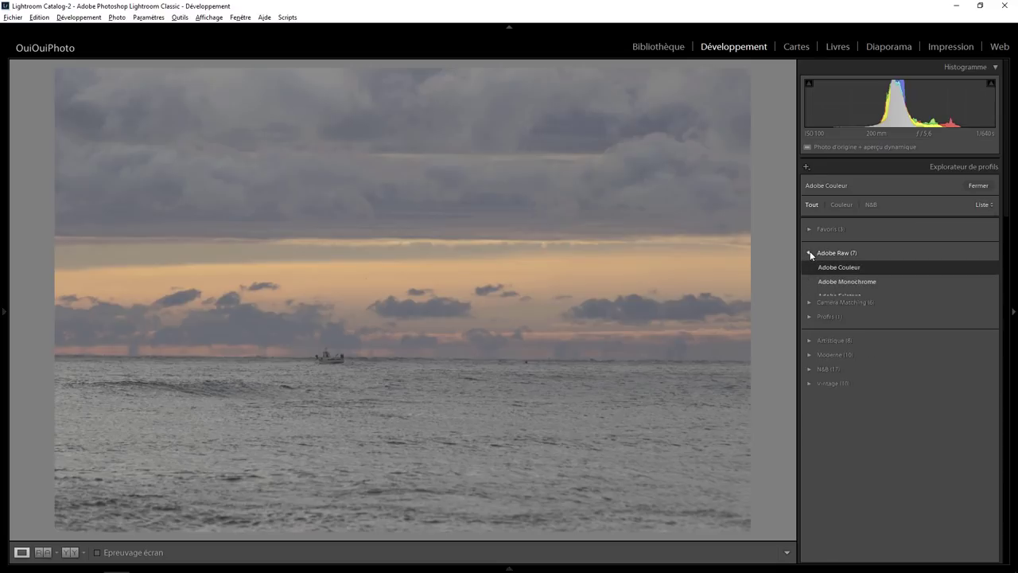
{"action": "left_click", "coordinate": [809, 252]}
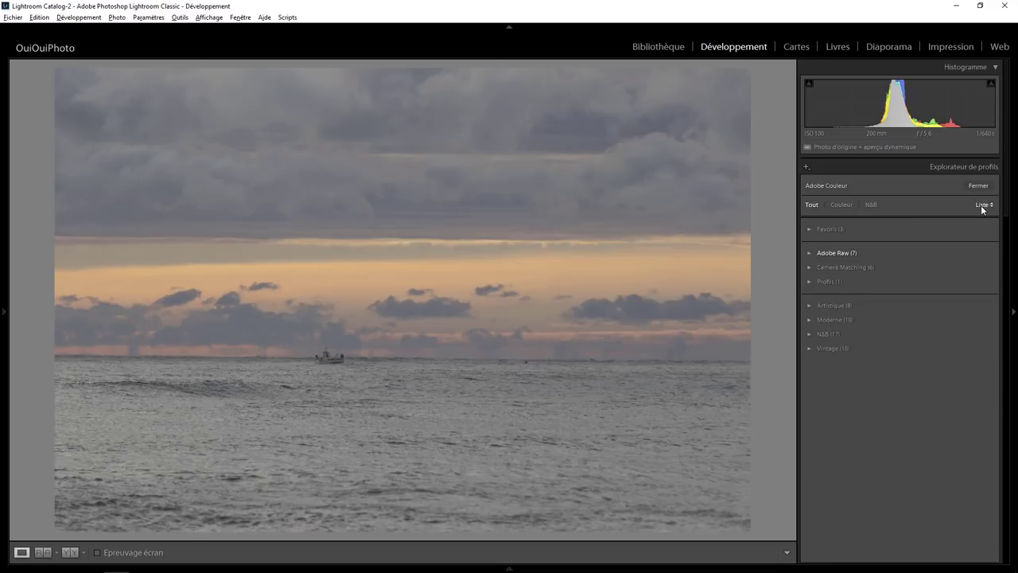
{"action": "left_click", "coordinate": [982, 204]}
{"action": "left_click", "coordinate": [962, 230]}
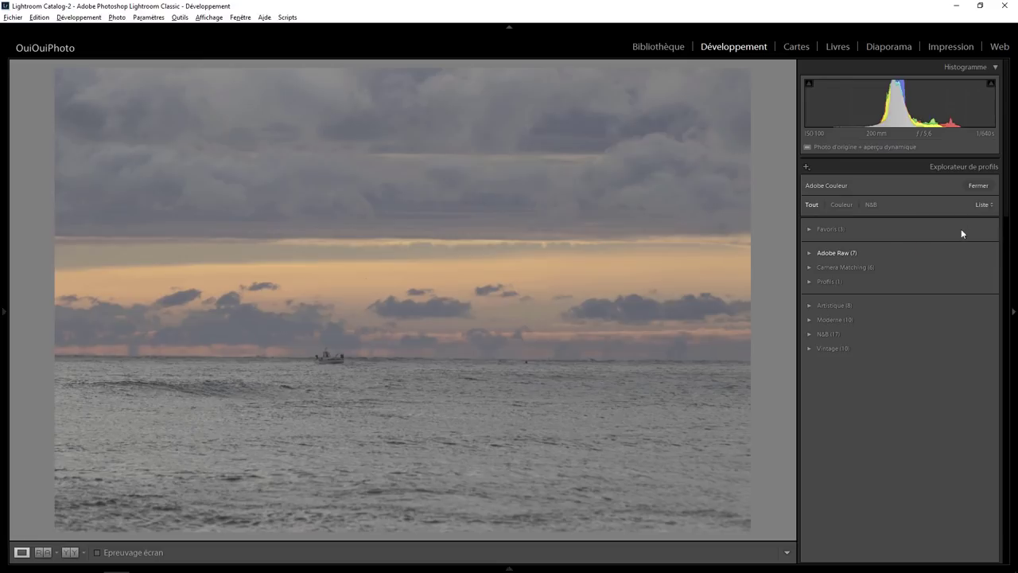
Step: Set the profile browser to Grille view with Adobe Raw expanded
{"action": "left_click", "coordinate": [811, 253]}
{"action": "left_click", "coordinate": [811, 253]}
{"action": "left_click", "coordinate": [977, 204]}
{"action": "left_click", "coordinate": [956, 221]}
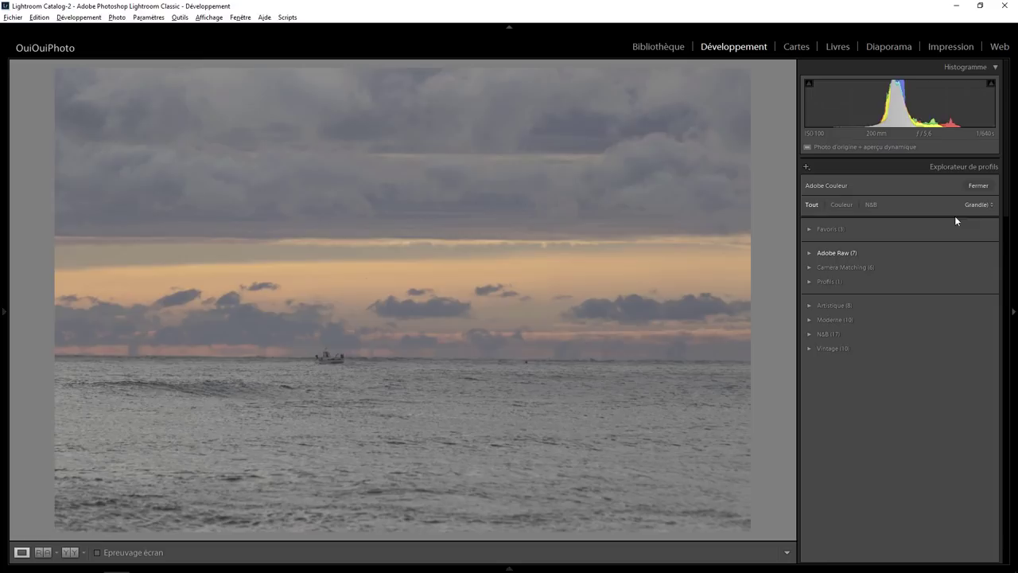
{"action": "left_click", "coordinate": [810, 252]}
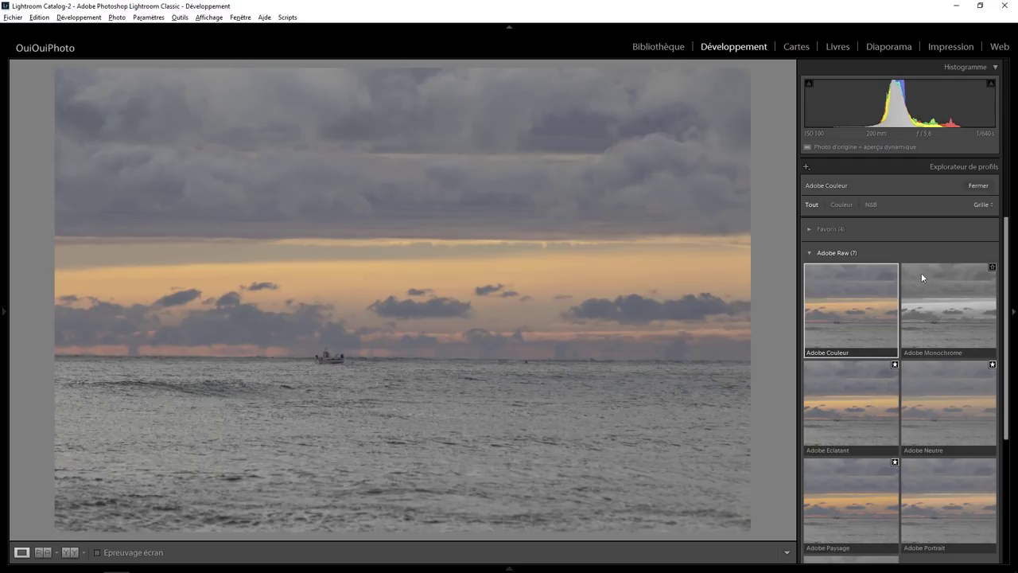
Step: Close and reopen the profile browser, re-expanding the Adobe Raw group
{"action": "left_click", "coordinate": [978, 186]}
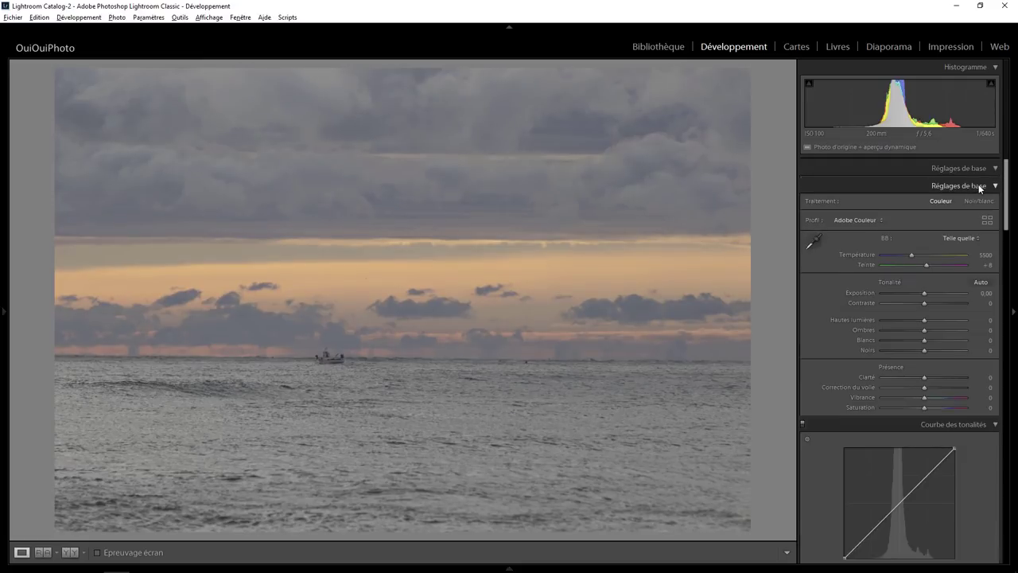
{"action": "left_click", "coordinate": [851, 221]}
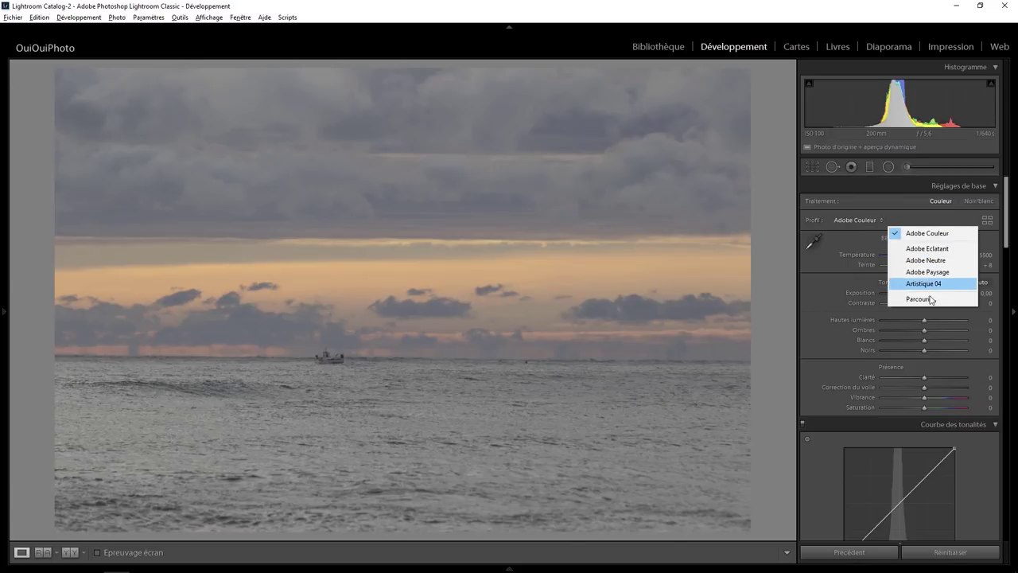
{"action": "left_click", "coordinate": [991, 226]}
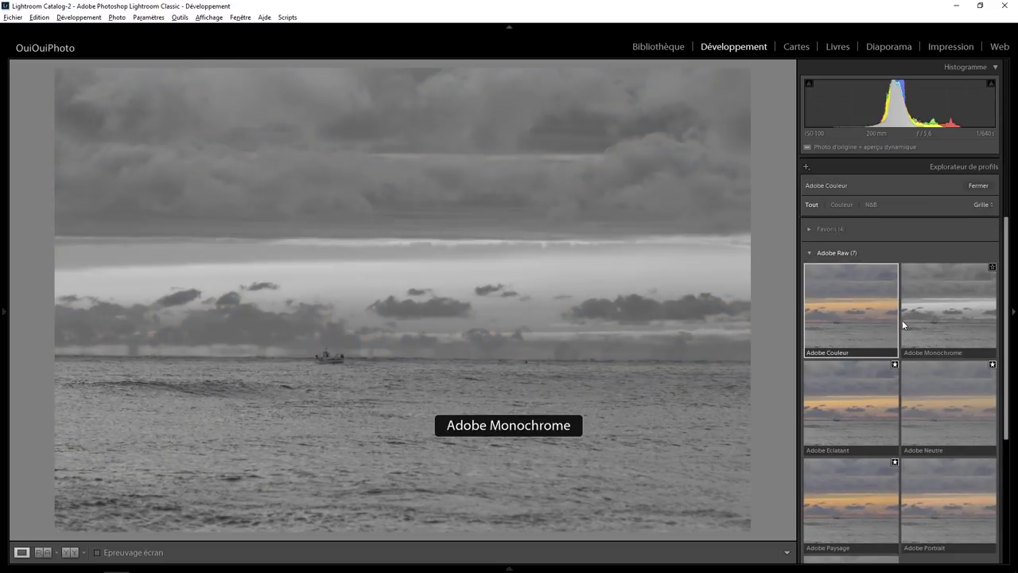
{"action": "left_click", "coordinate": [810, 253]}
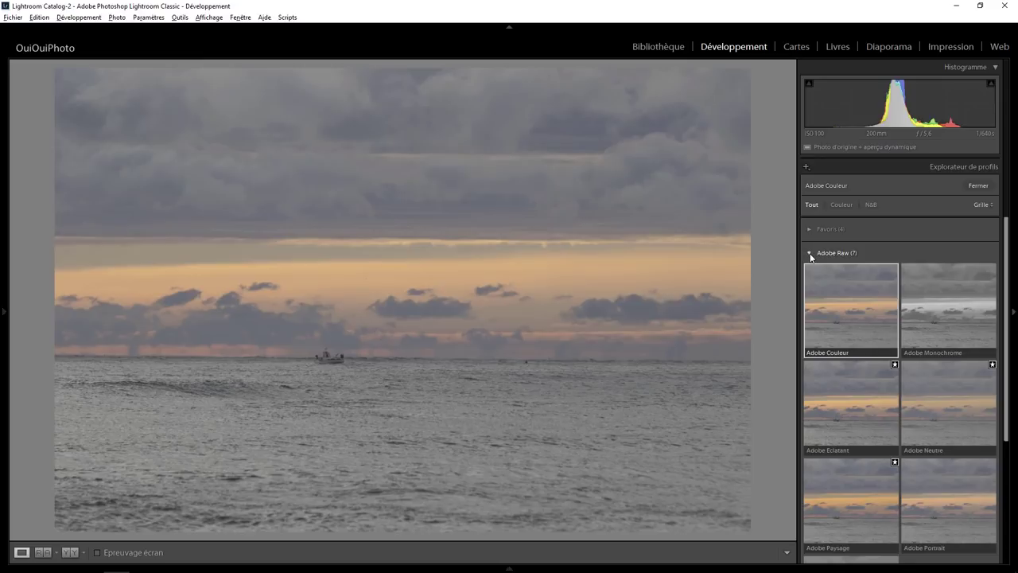
{"action": "left_click", "coordinate": [810, 253]}
Step: Apply Adobe Paysage, then collapse Adobe Raw and expand Camera Matching
{"action": "left_click_drag", "start_coordinate": [1006, 268], "coordinate": [1002, 393]}
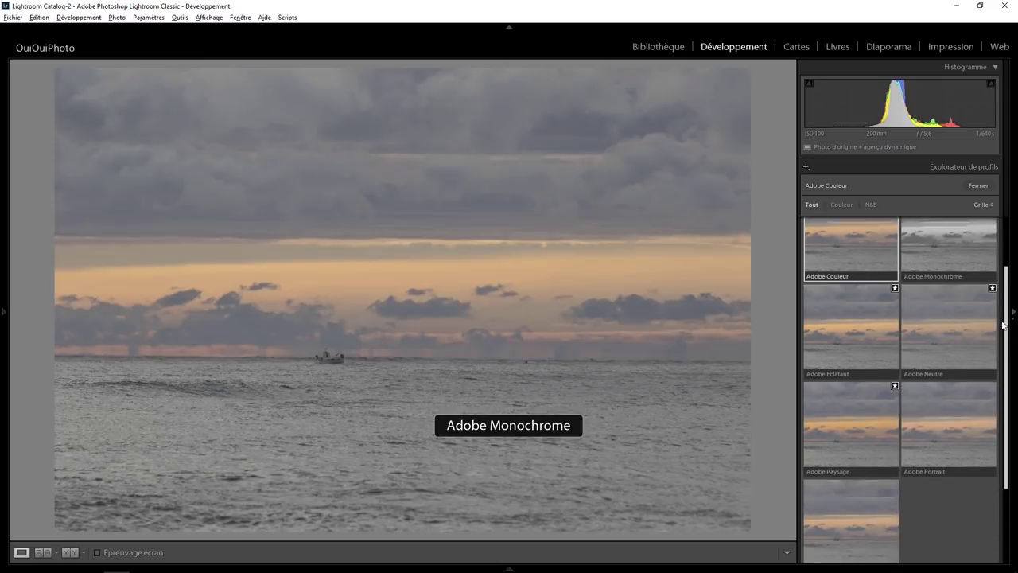
{"action": "left_click", "coordinate": [871, 317]}
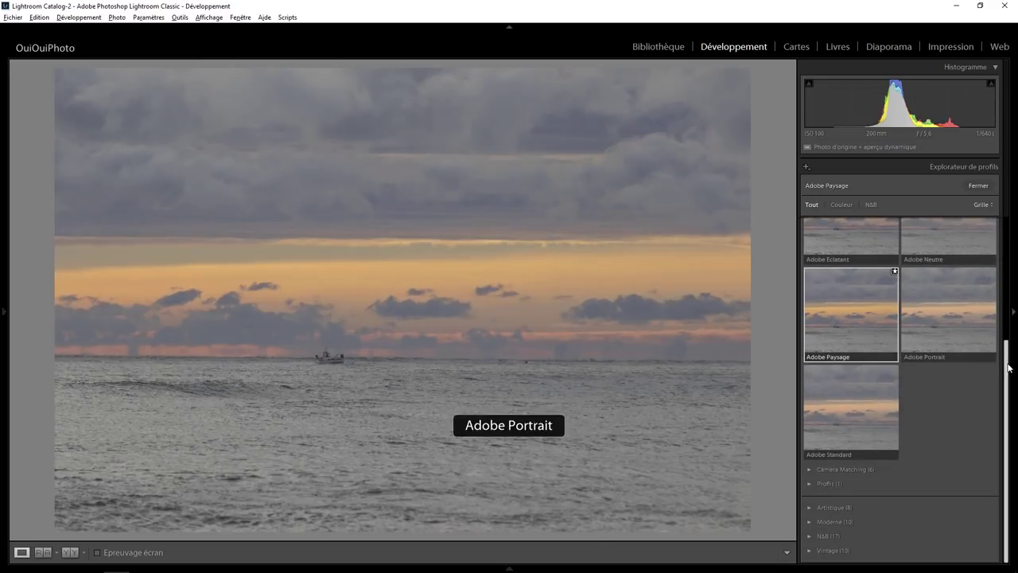
{"action": "left_click_drag", "start_coordinate": [1008, 364], "coordinate": [1006, 238]}
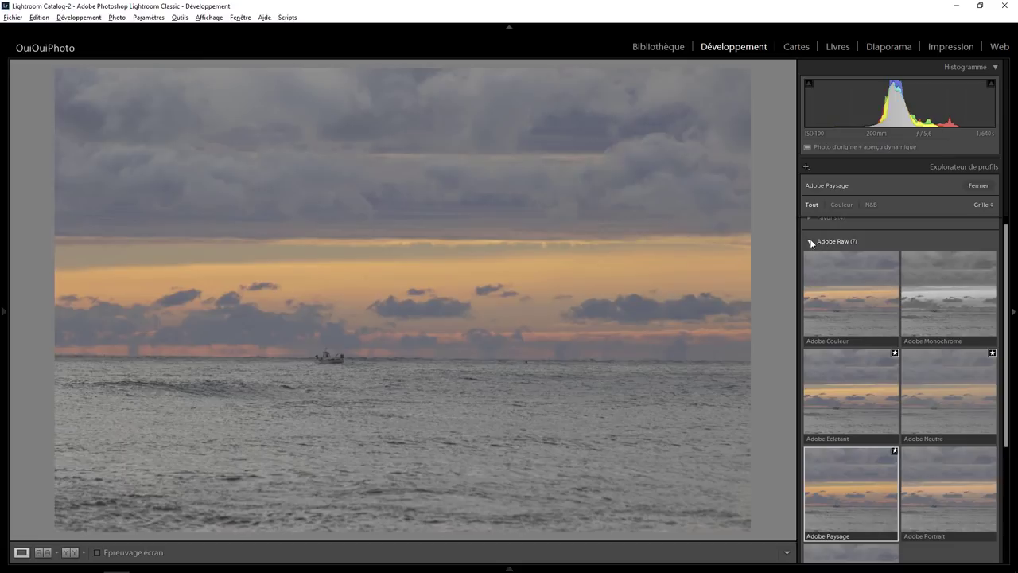
{"action": "left_click", "coordinate": [809, 253]}
{"action": "left_click", "coordinate": [809, 267]}
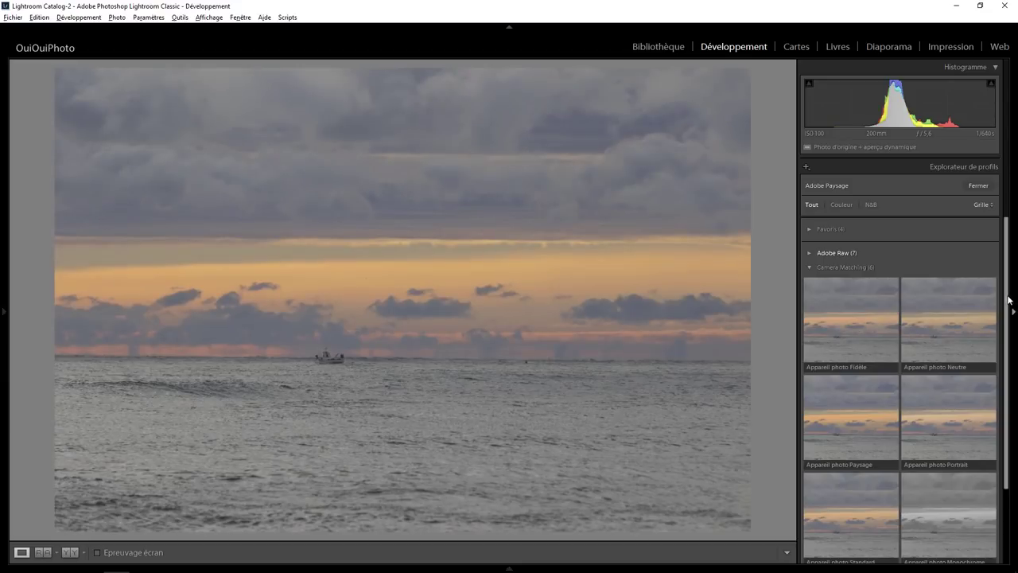
Step: Try Appareil photo Paysage, settle on Appareil photo Portrait, and collapse Camera Matching
{"action": "left_click_drag", "start_coordinate": [1007, 299], "coordinate": [1015, 401]}
{"action": "mouse_move", "coordinate": [851, 416]}
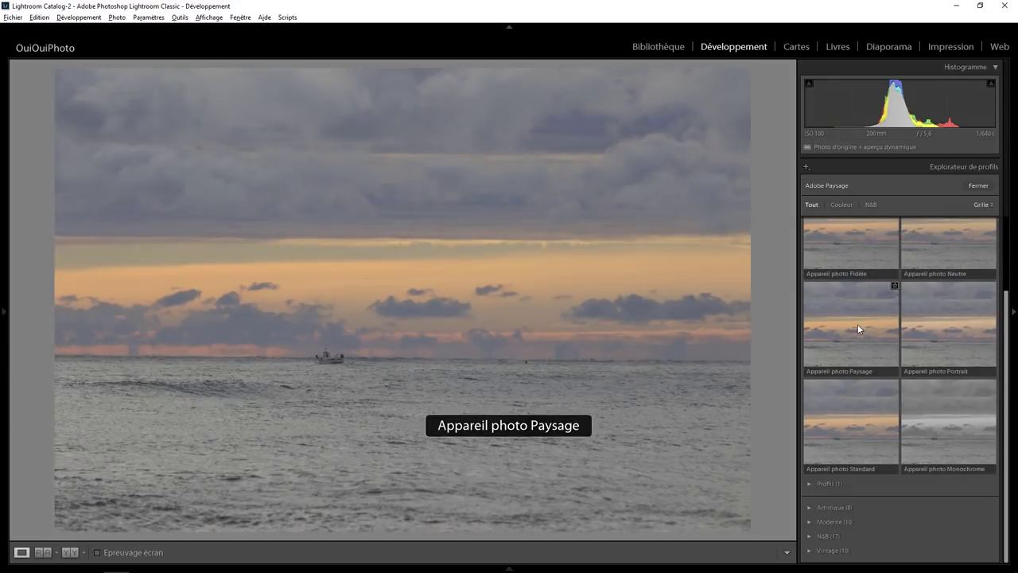
{"action": "left_click", "coordinate": [852, 331]}
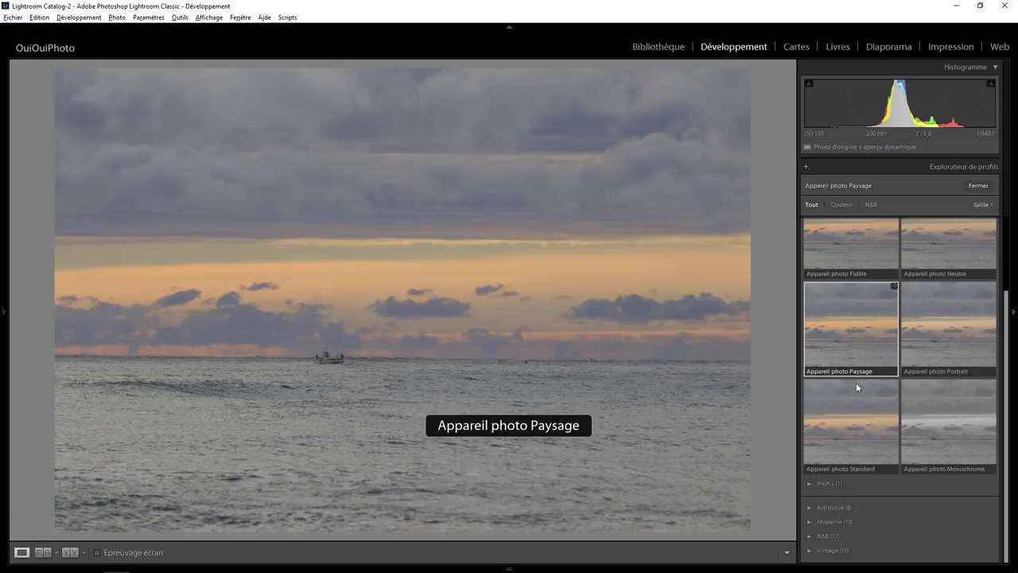
{"action": "left_click", "coordinate": [948, 328]}
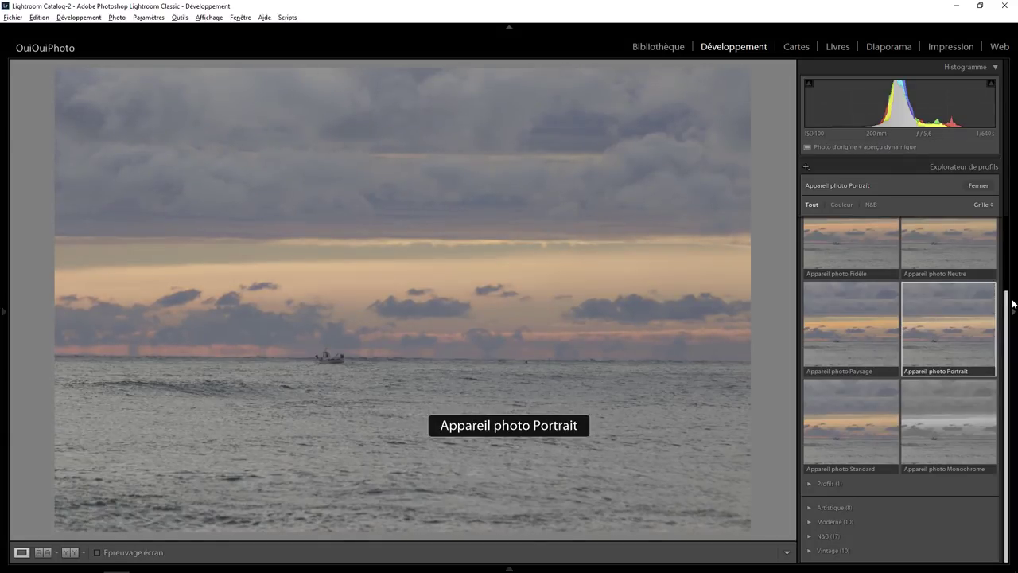
{"action": "left_click_drag", "start_coordinate": [1013, 303], "coordinate": [1009, 215]}
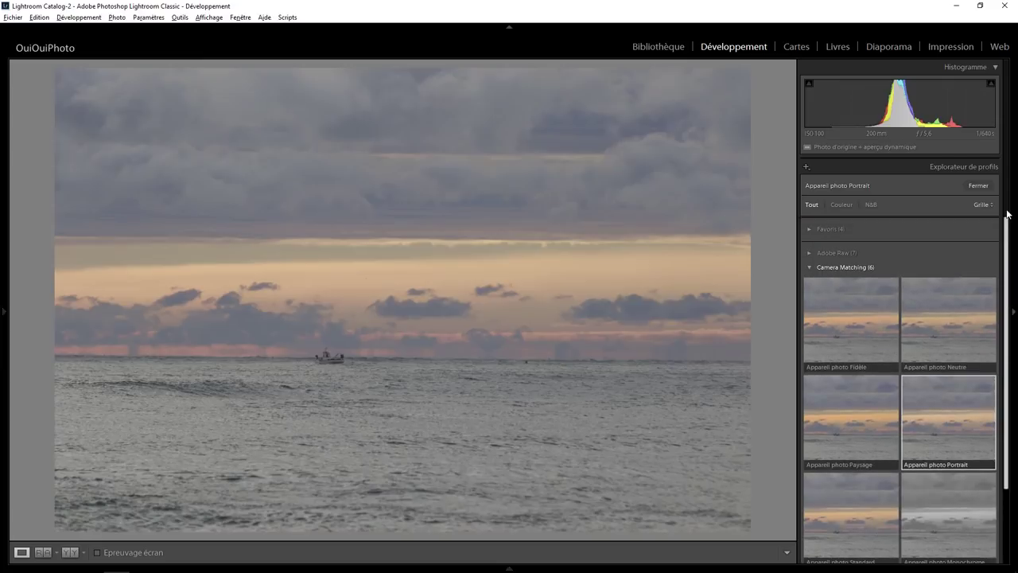
{"action": "left_click", "coordinate": [809, 268]}
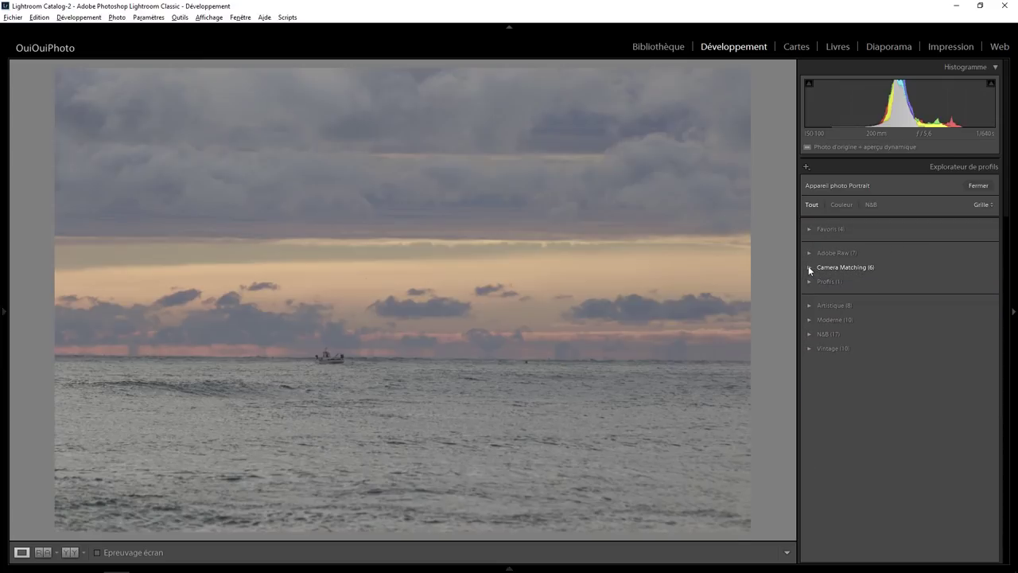
Step: Browse the Profils and Artistique groups, briefly applying Artistique 04
{"action": "left_click", "coordinate": [809, 282]}
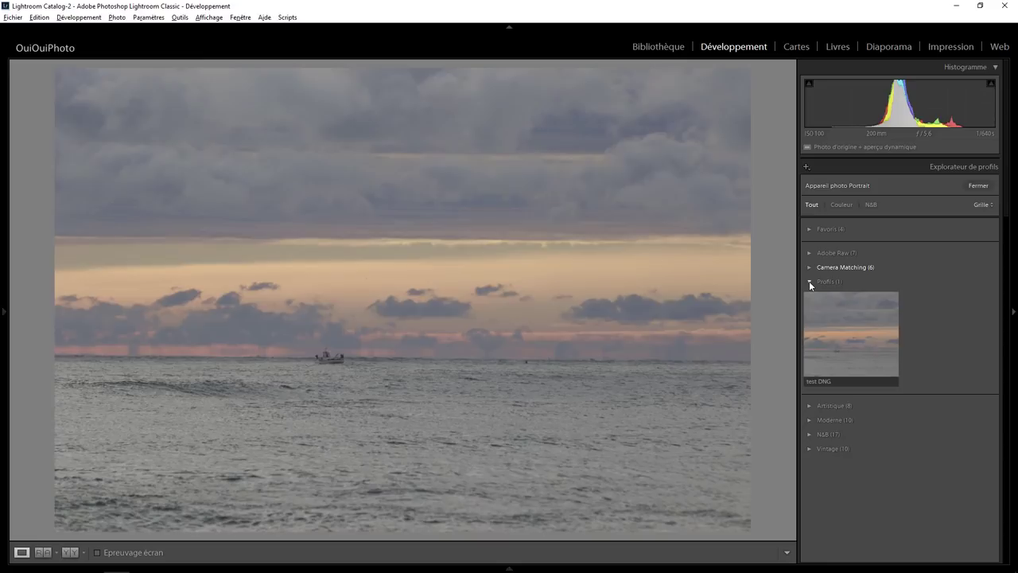
{"action": "left_click", "coordinate": [809, 282]}
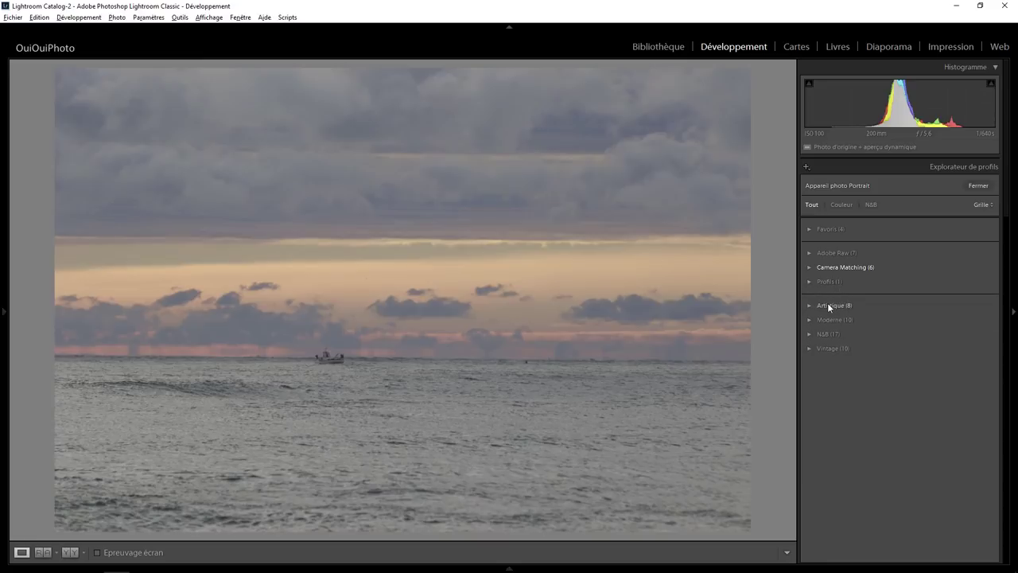
{"action": "left_click", "coordinate": [809, 304]}
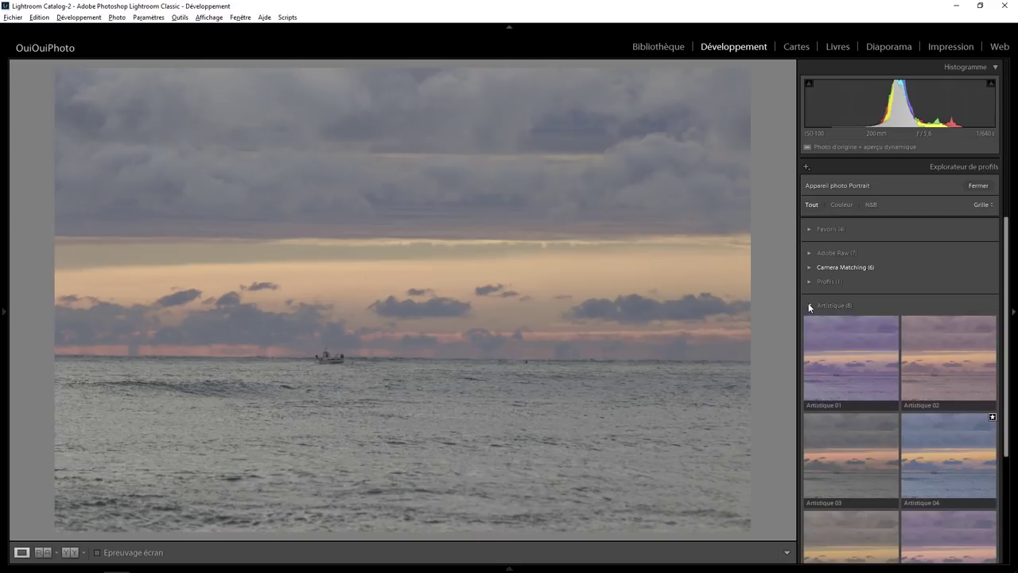
{"action": "left_click_drag", "start_coordinate": [1006, 282], "coordinate": [1003, 387]}
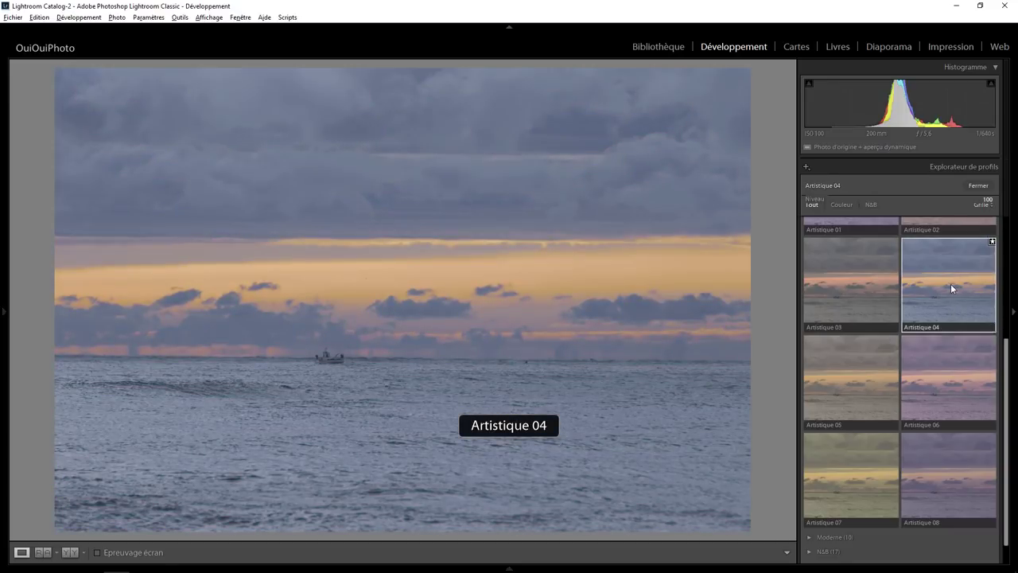
{"action": "left_click", "coordinate": [951, 283]}
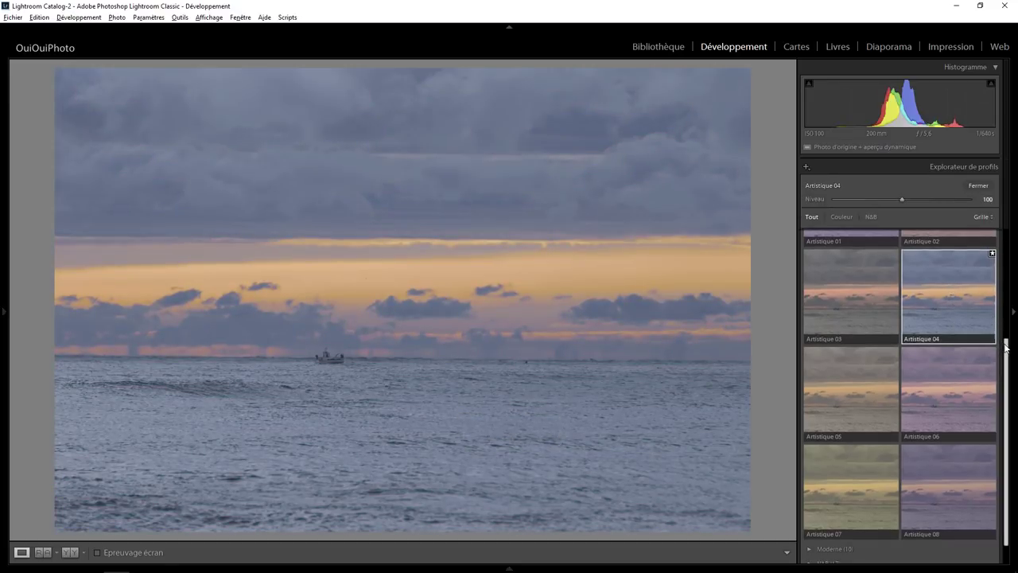
{"action": "left_click_drag", "start_coordinate": [1005, 343], "coordinate": [1006, 248]}
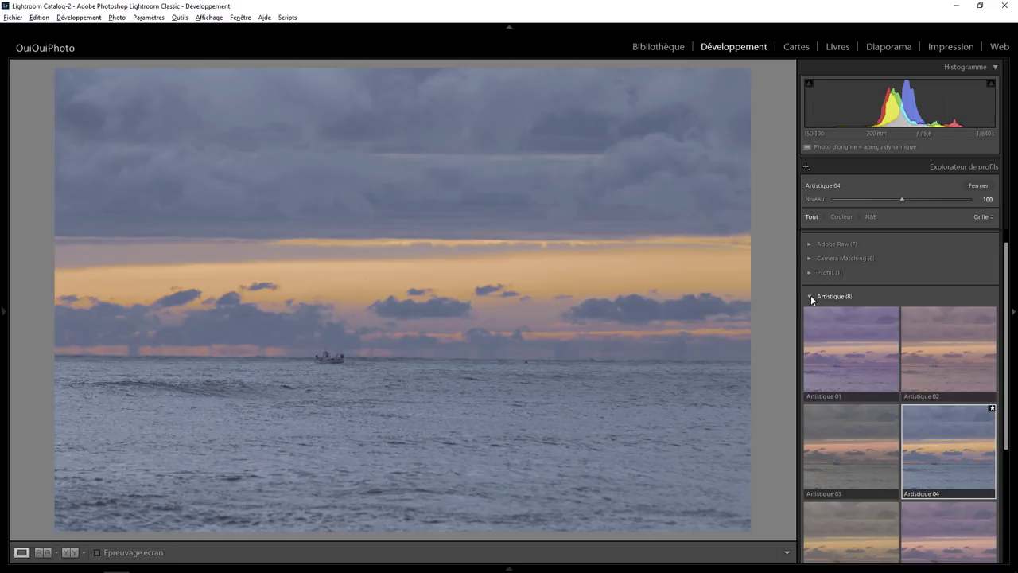
{"action": "left_click", "coordinate": [811, 296]}
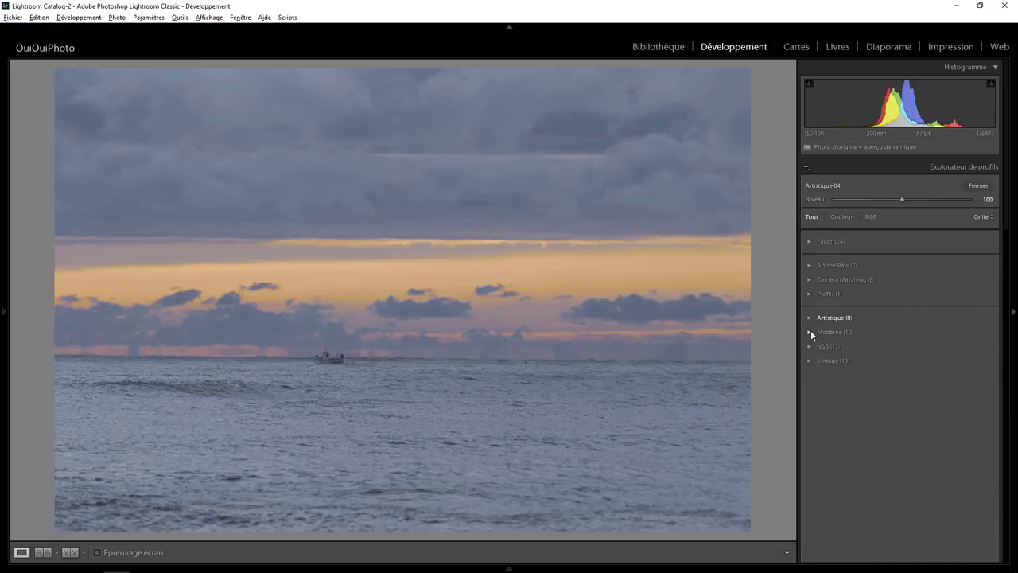
Step: Expand the Moderne, N&B and Vintage groups and apply Vintage 06
{"action": "left_click", "coordinate": [810, 331]}
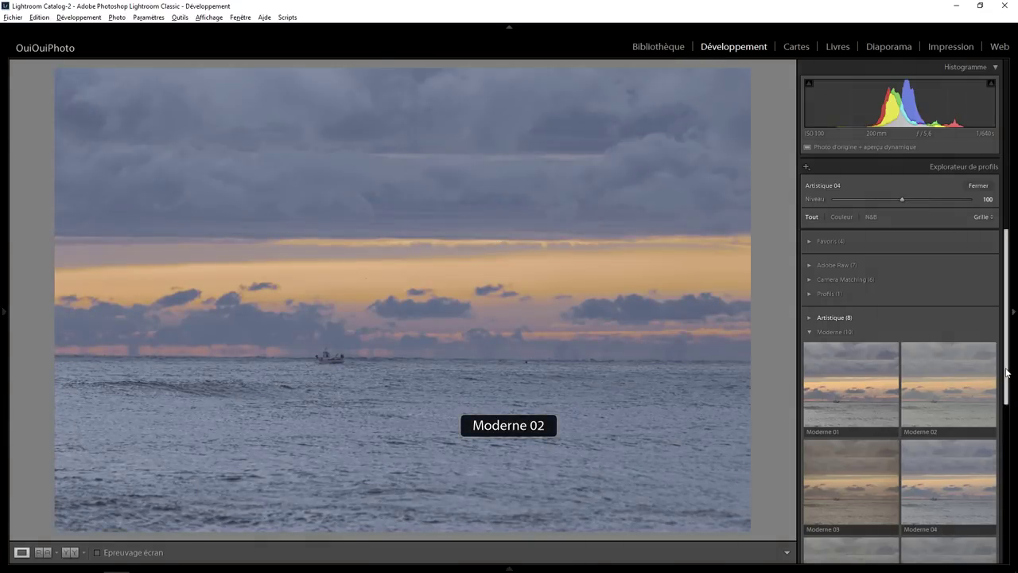
{"action": "left_click_drag", "start_coordinate": [1007, 378], "coordinate": [986, 570]}
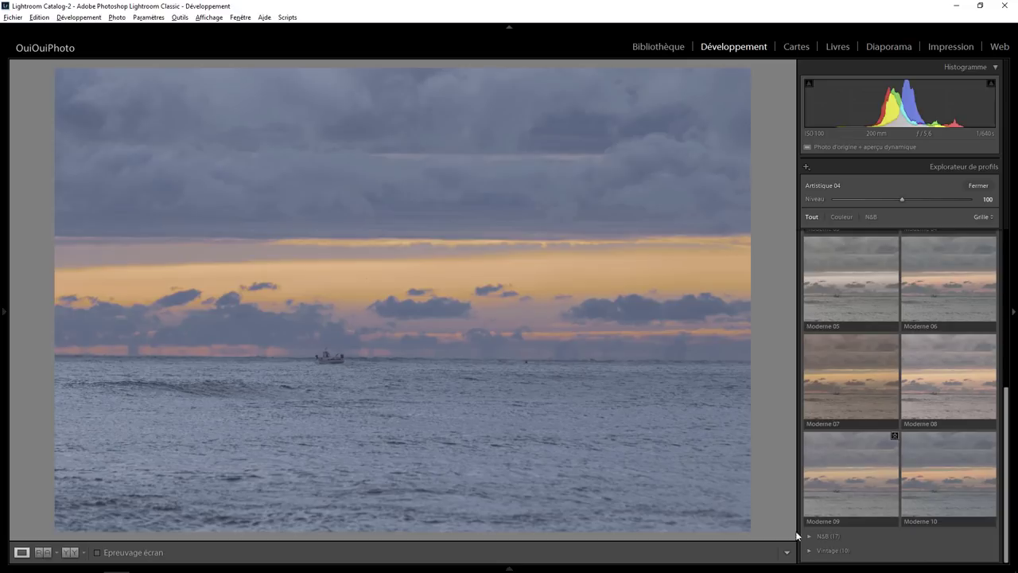
{"action": "left_click", "coordinate": [810, 536]}
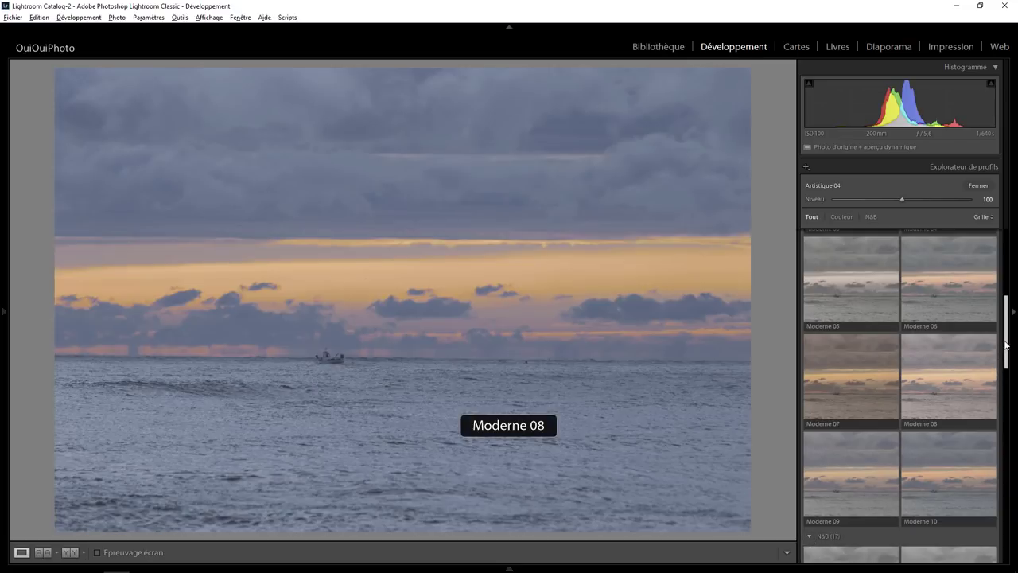
{"action": "left_click_drag", "start_coordinate": [1007, 346], "coordinate": [1006, 541]}
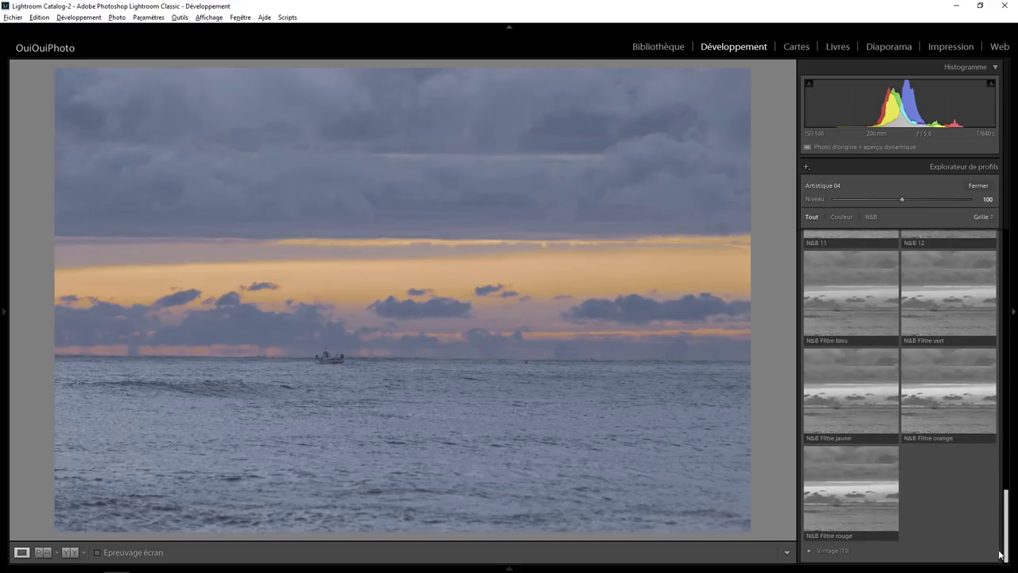
{"action": "left_click", "coordinate": [809, 550]}
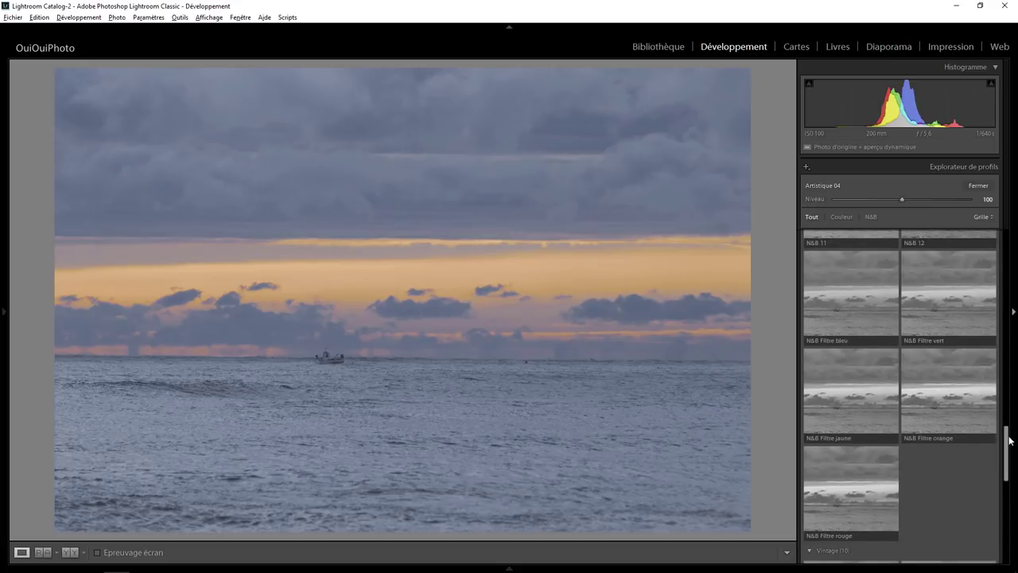
{"action": "left_click_drag", "start_coordinate": [1009, 440], "coordinate": [1007, 503]}
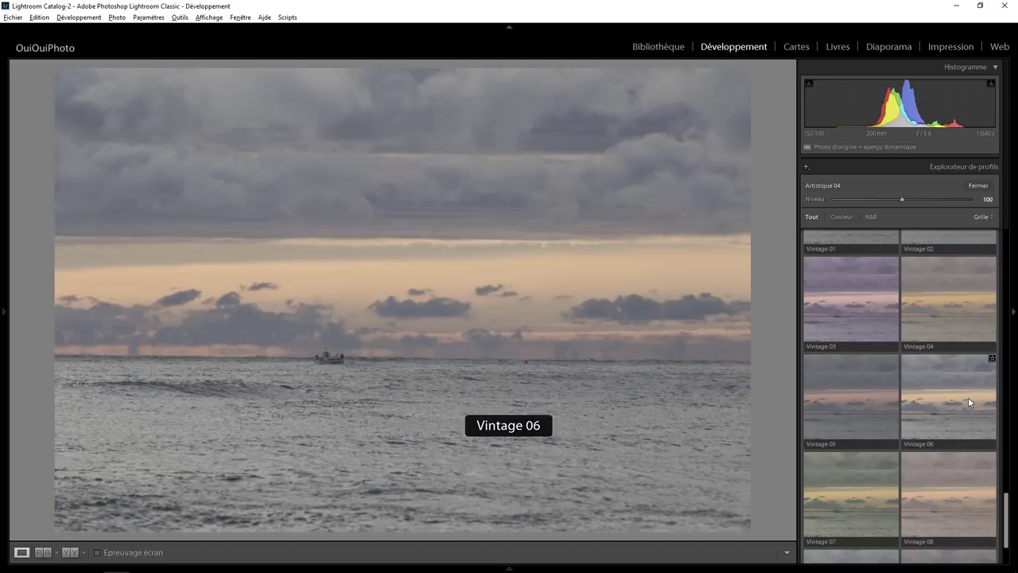
{"action": "left_click", "coordinate": [968, 397]}
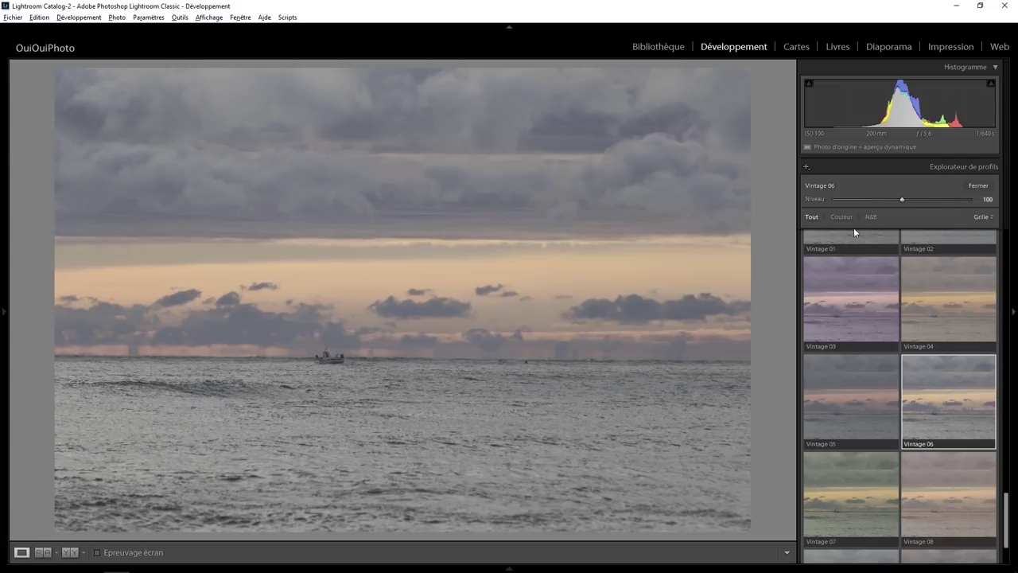
Step: Close the profile browser and show the Profil quick list with Vintage 06 applied
{"action": "left_click", "coordinate": [974, 186]}
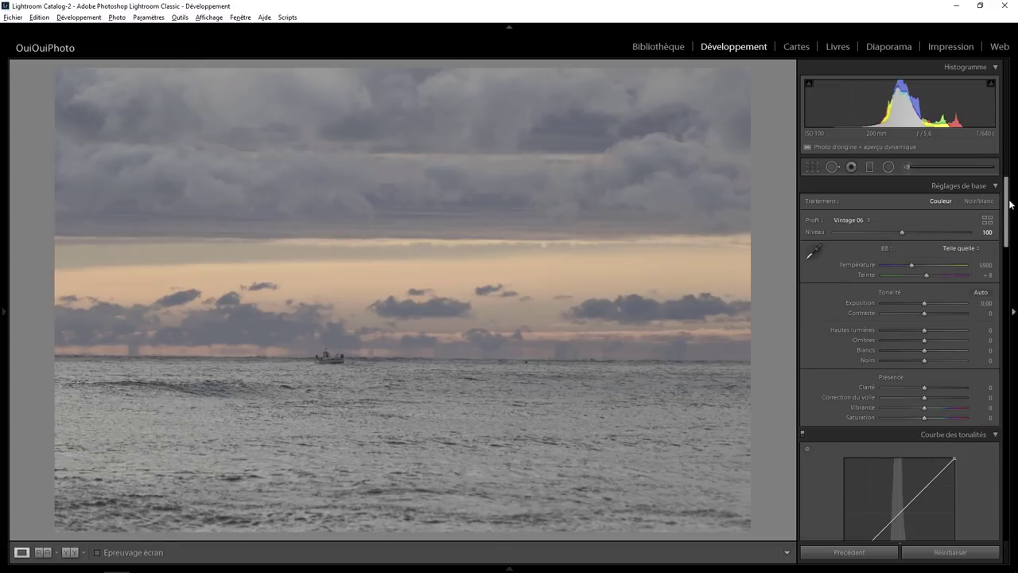
{"action": "mouse_move", "coordinate": [1003, 206]}
{"action": "left_mouse_down"}
{"action": "mouse_move", "coordinate": [1007, 443]}
{"action": "mouse_move", "coordinate": [1015, 185]}
{"action": "left_mouse_up"}
{"action": "left_click", "coordinate": [850, 221]}
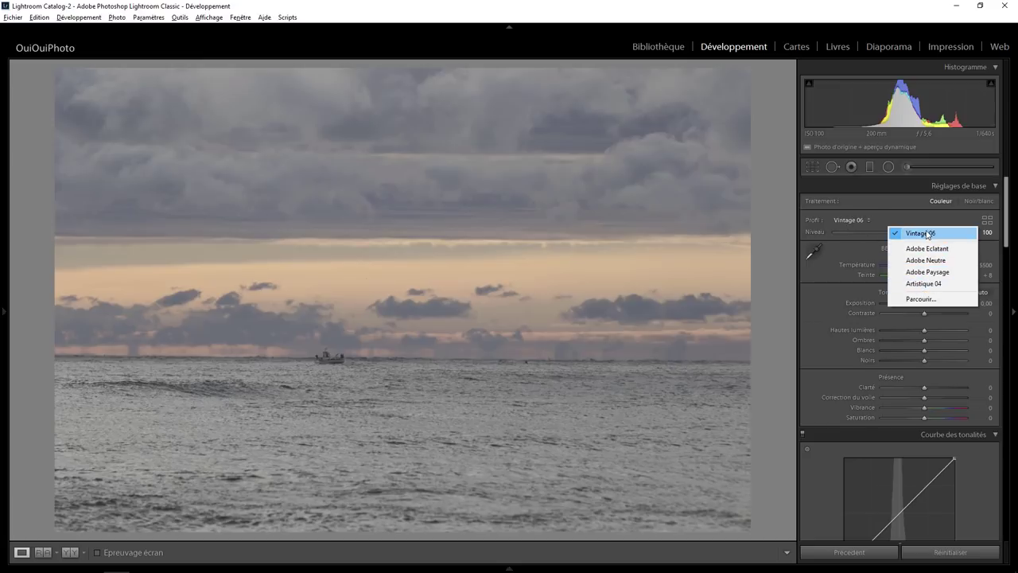
Step: Star Vintage 04 and Vintage 03 as favourites and check them in the Profil quick list
{"action": "left_click", "coordinate": [986, 225]}
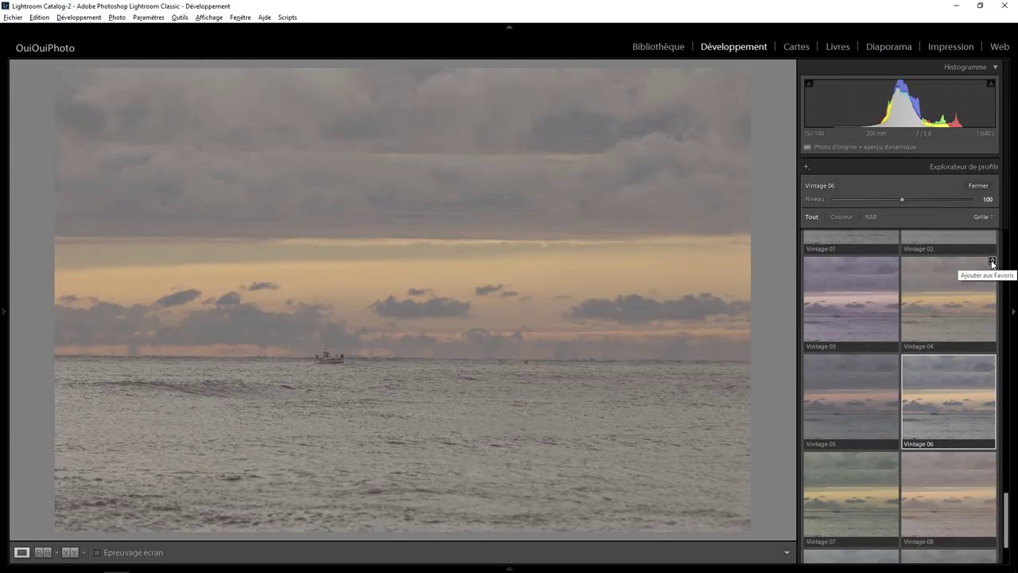
{"action": "left_click", "coordinate": [992, 261]}
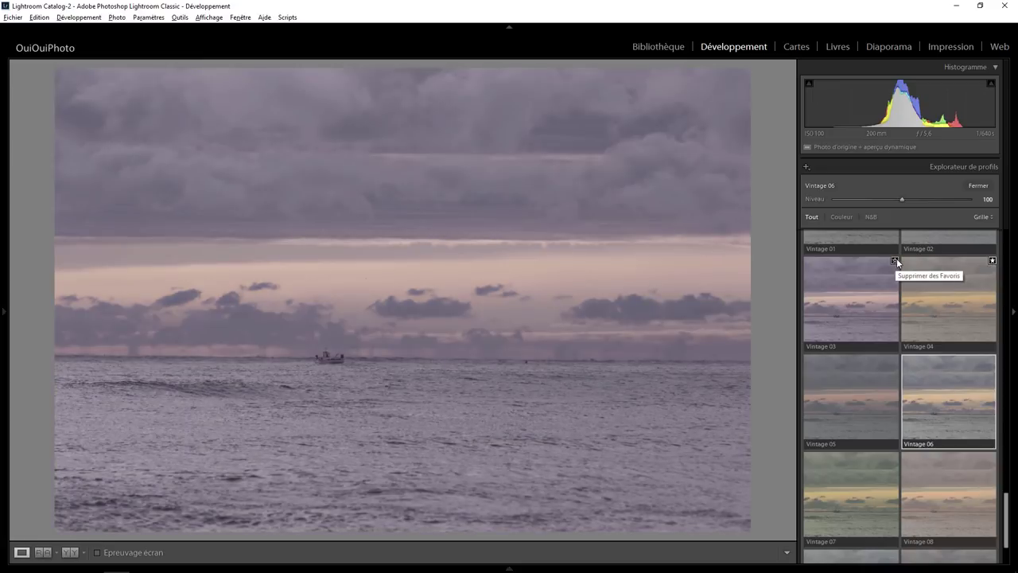
{"action": "left_click", "coordinate": [895, 260]}
{"action": "left_click", "coordinate": [979, 187]}
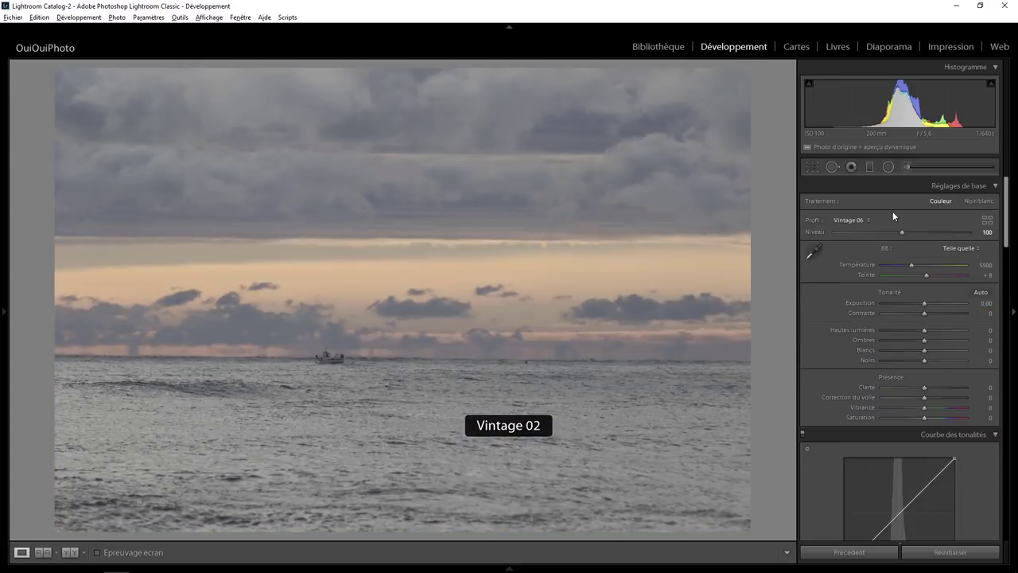
{"action": "left_click", "coordinate": [850, 219]}
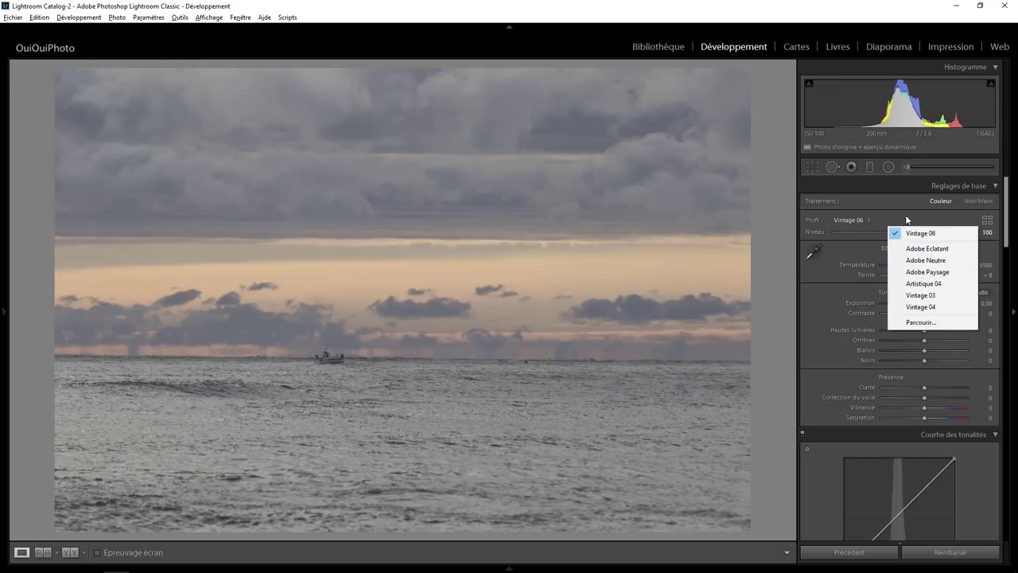
Step: Apply the Moderne 04 profile from the profile browser
{"action": "left_click", "coordinate": [987, 220]}
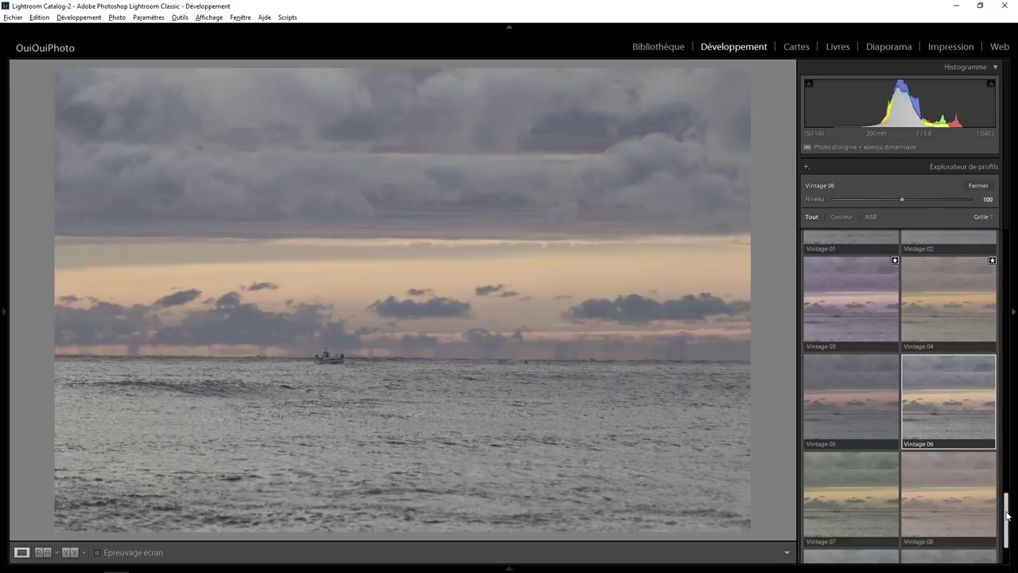
{"action": "mouse_move", "coordinate": [1006, 510]}
{"action": "left_mouse_down"}
{"action": "mouse_move", "coordinate": [1003, 251]}
{"action": "mouse_move", "coordinate": [1004, 280]}
{"action": "left_mouse_up"}
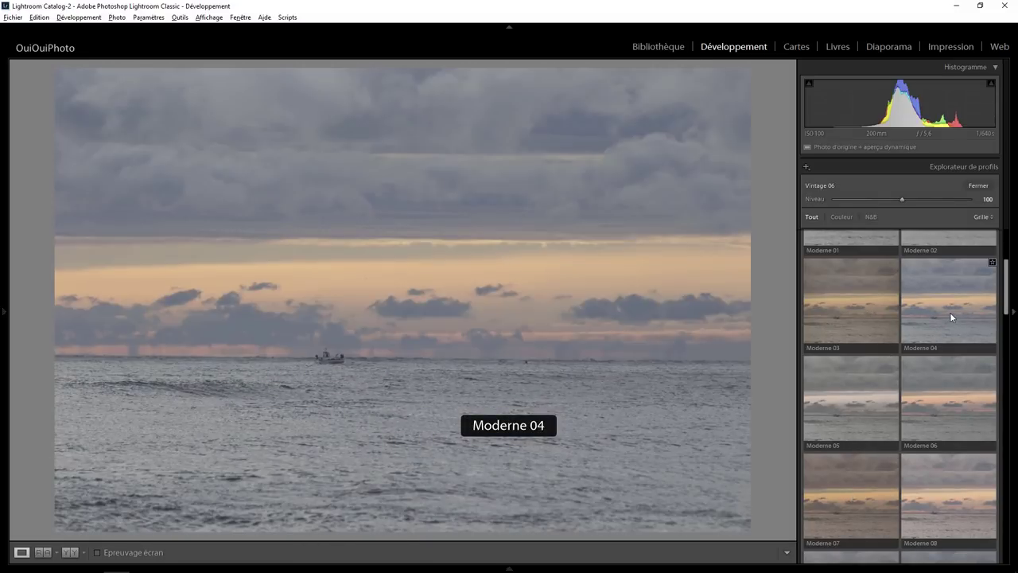
{"action": "left_click", "coordinate": [949, 313]}
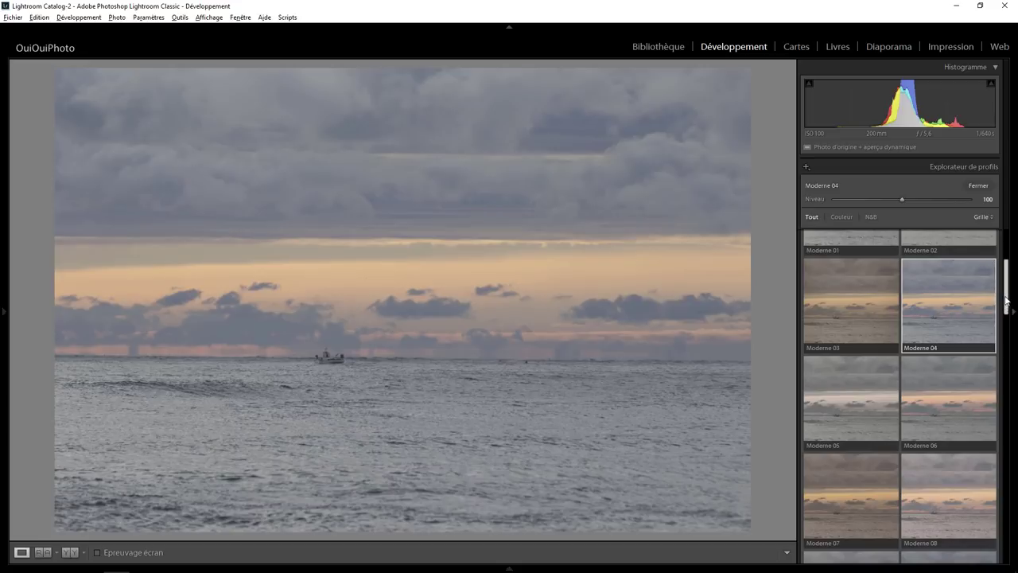
{"action": "left_click_drag", "start_coordinate": [1005, 288], "coordinate": [1004, 260]}
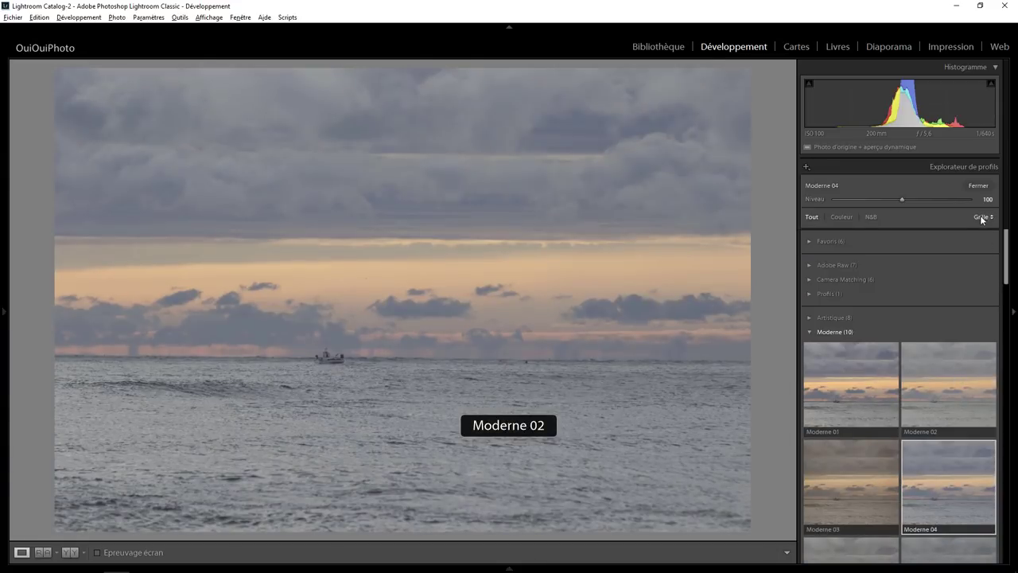
Step: Switch the browser view to Grand(e) then Liste and raise the profile amount to 106
{"action": "left_click", "coordinate": [983, 217]}
{"action": "left_click", "coordinate": [978, 240]}
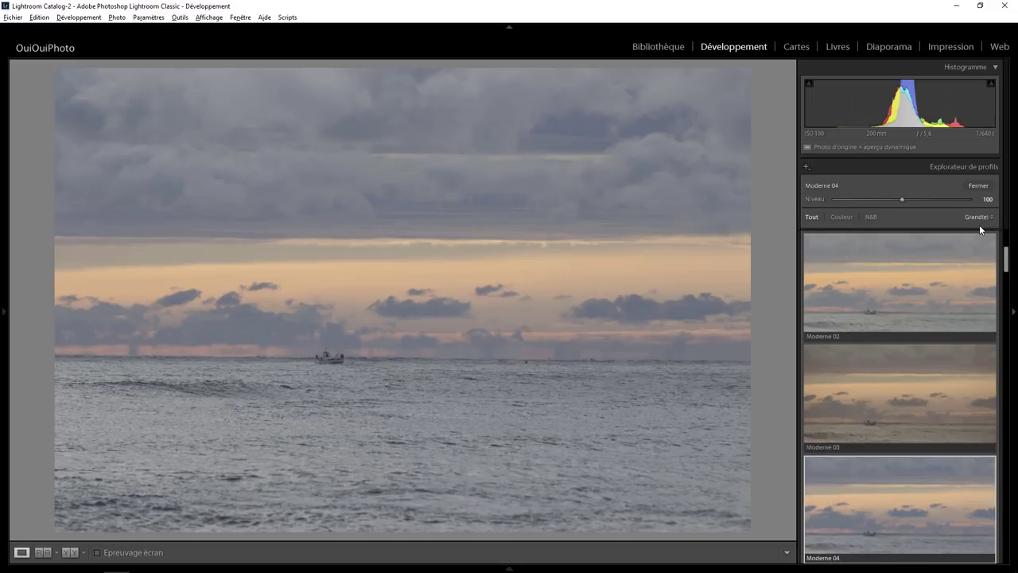
{"action": "left_click", "coordinate": [980, 217]}
{"action": "left_click", "coordinate": [950, 253]}
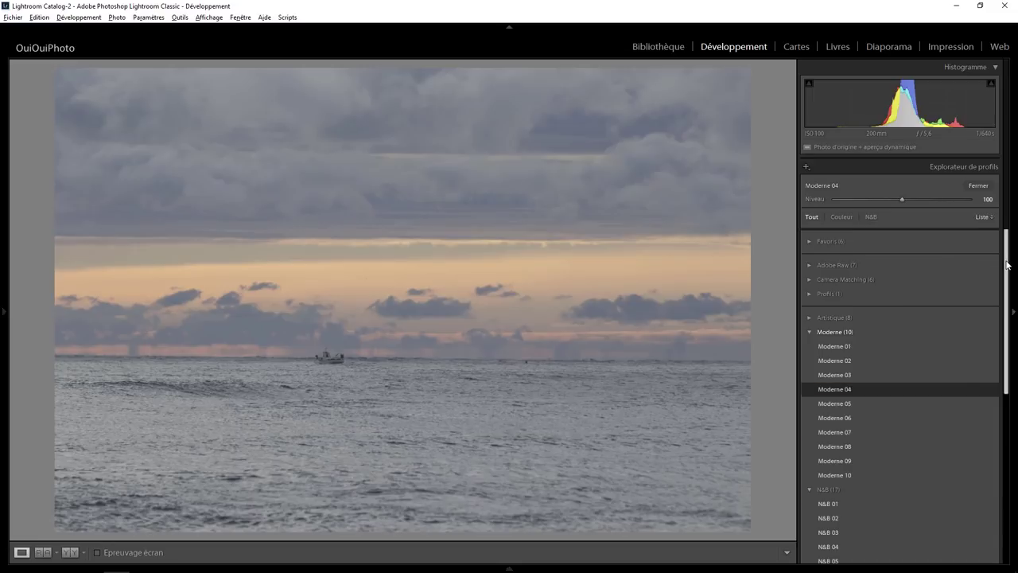
{"action": "left_click_drag", "start_coordinate": [1006, 266], "coordinate": [1003, 341]}
{"action": "scroll", "coordinate": [978, 517], "scroll_direction": "down", "scroll_amount": 5}
{"action": "scroll", "coordinate": [978, 473], "scroll_direction": "up", "scroll_amount": 10}
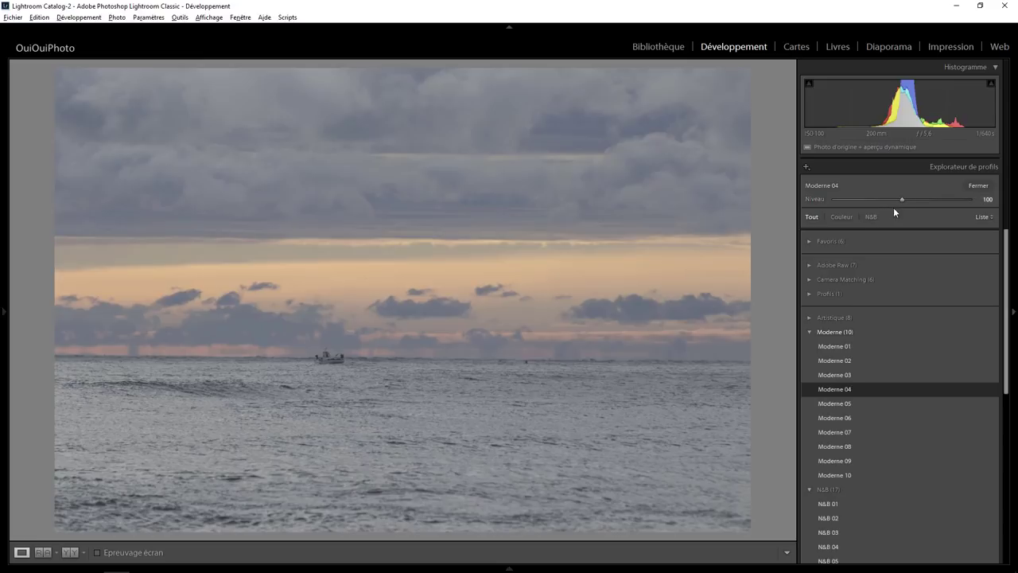
{"action": "mouse_move", "coordinate": [902, 200]}
{"action": "left_mouse_down"}
{"action": "mouse_move", "coordinate": [834, 200]}
{"action": "mouse_move", "coordinate": [990, 210]}
{"action": "mouse_move", "coordinate": [820, 200]}
{"action": "mouse_move", "coordinate": [969, 199]}
{"action": "mouse_move", "coordinate": [851, 203]}
{"action": "mouse_move", "coordinate": [946, 203]}
{"action": "mouse_move", "coordinate": [907, 204]}
{"action": "left_mouse_up"}
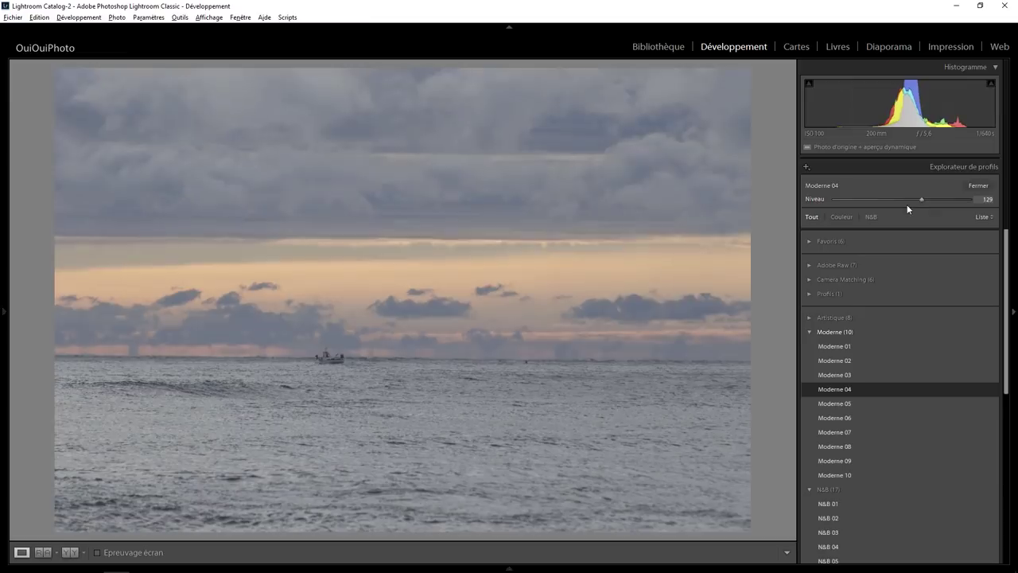
Step: Close the profile browser and set Clarté to +29 in the Présence section
{"action": "left_click", "coordinate": [978, 185]}
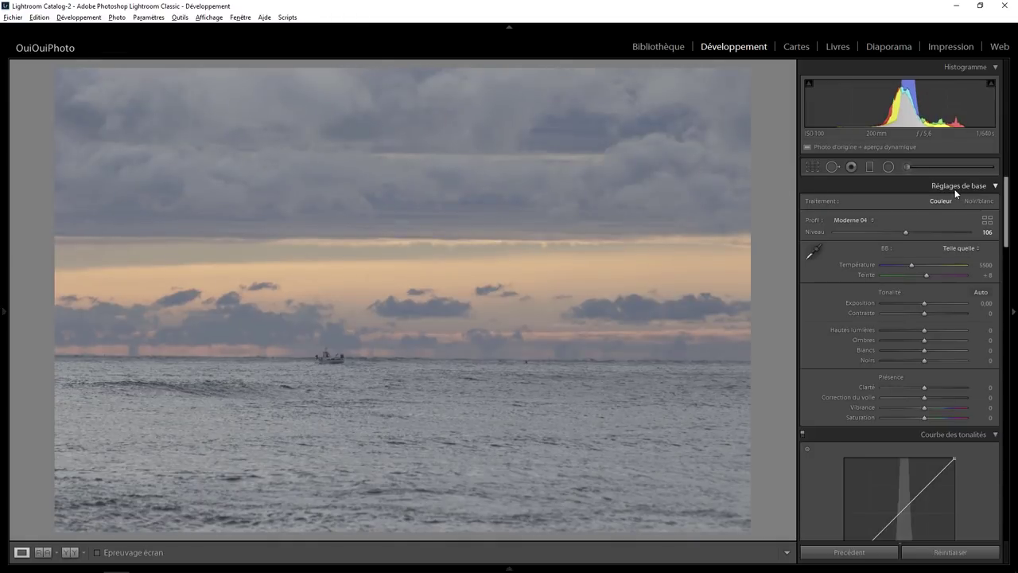
{"action": "left_click_drag", "start_coordinate": [1009, 224], "coordinate": [1009, 251]}
{"action": "mouse_move", "coordinate": [925, 257]}
{"action": "left_mouse_down"}
{"action": "mouse_move", "coordinate": [956, 260]}
{"action": "mouse_move", "coordinate": [934, 259]}
{"action": "left_mouse_up"}
{"action": "mouse_move", "coordinate": [1007, 267]}
{"action": "left_mouse_down"}
{"action": "mouse_move", "coordinate": [1006, 521]}
{"action": "mouse_move", "coordinate": [1006, 211]}
{"action": "left_mouse_up"}
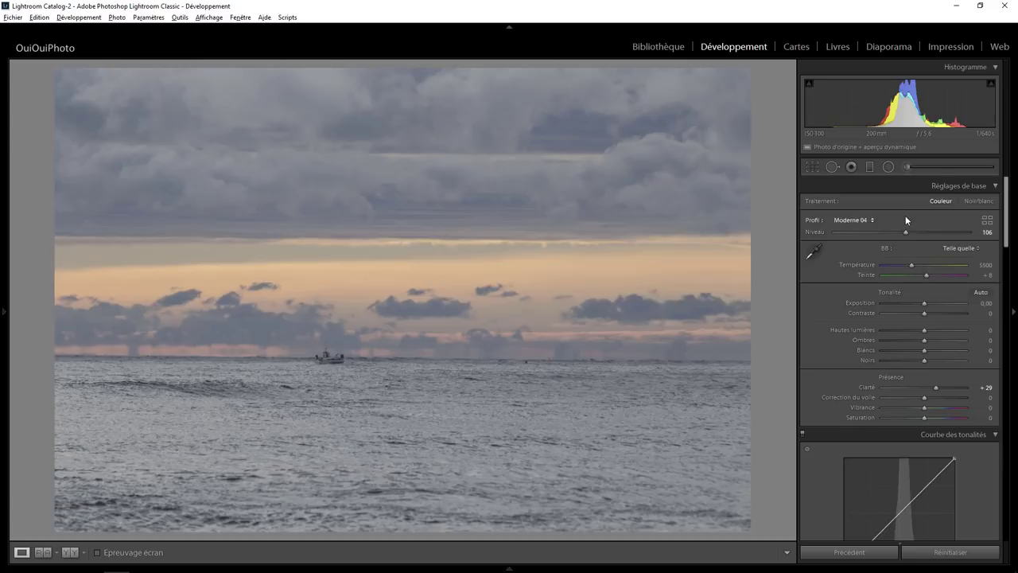